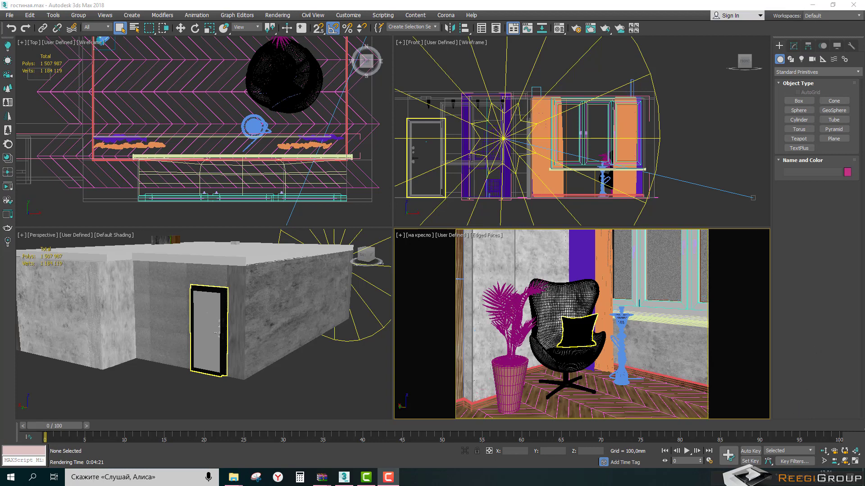
# Bring the 3ds Max window with the living-room scene гостиная.max to the front.
pyautogui.click(578, 31)
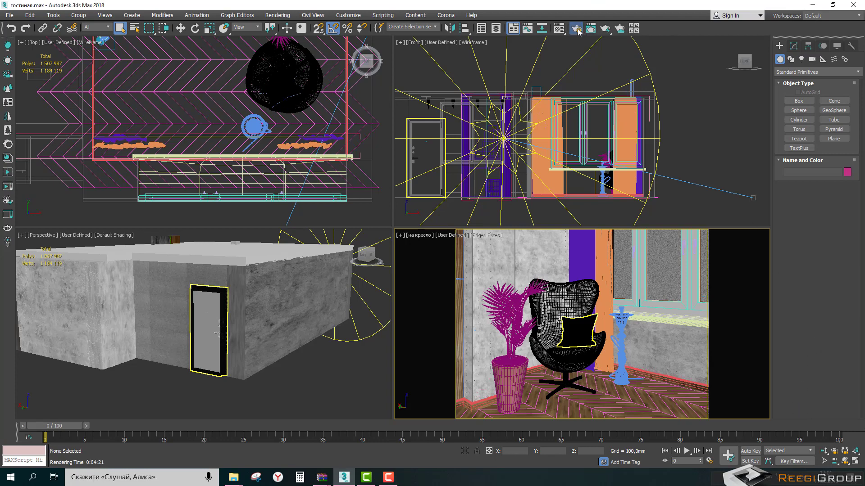
# Open the Corona Render Setup on the Scene settings and show the last rendered image.
pyautogui.click(576, 30)
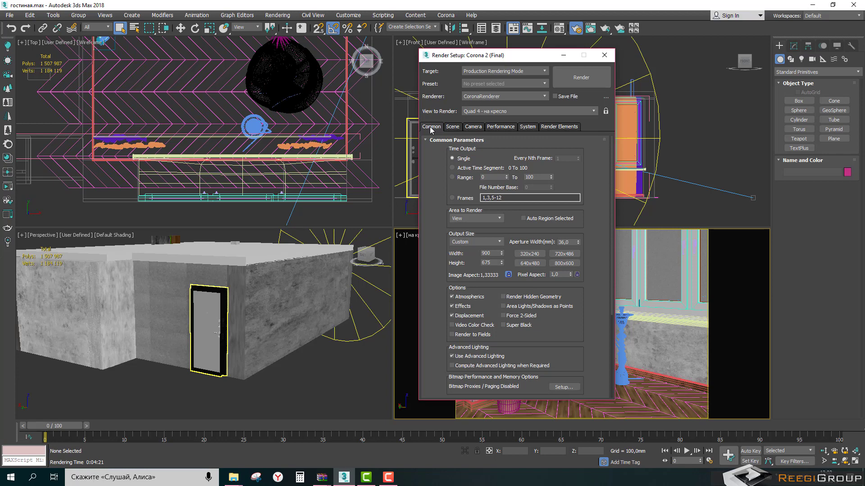
pyautogui.click(456, 129)
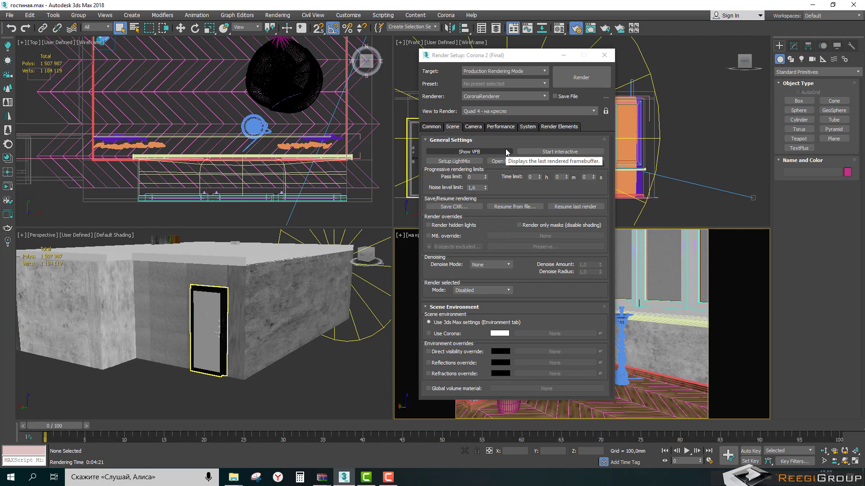
pyautogui.click(497, 152)
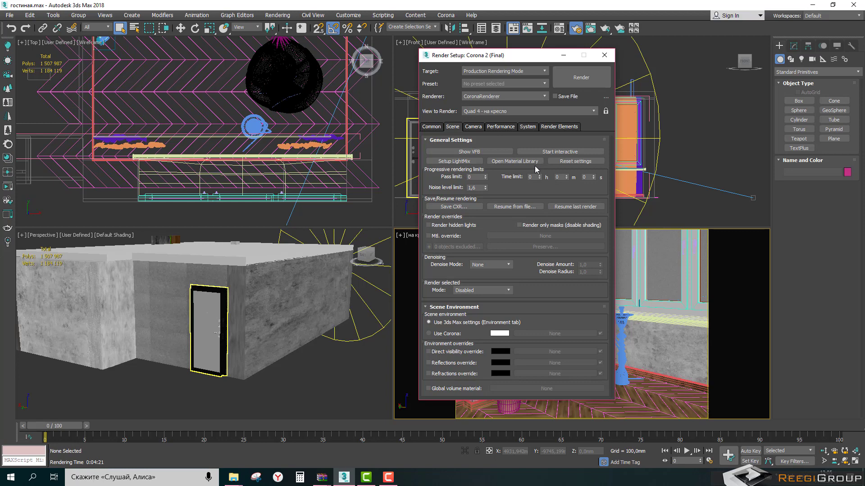
pyautogui.click(534, 162)
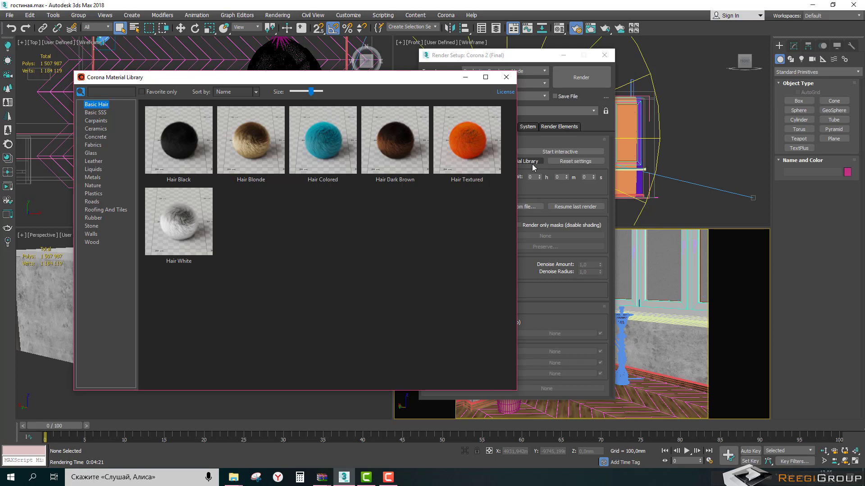
pyautogui.click(91, 130)
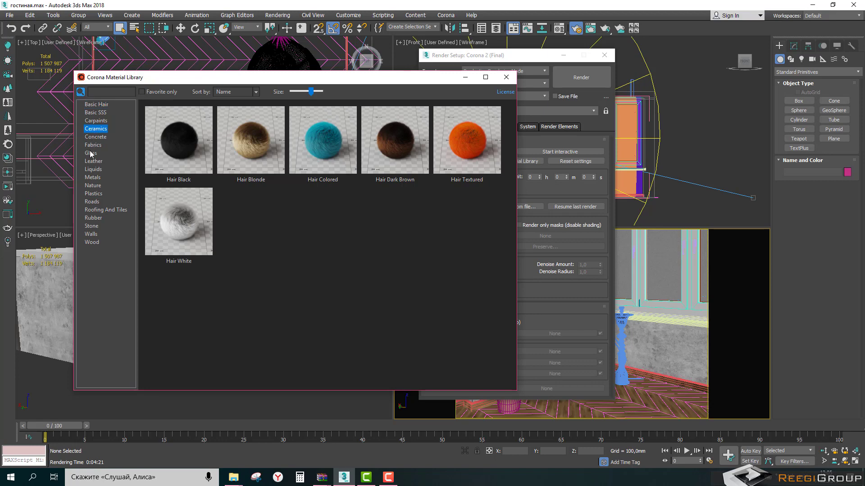
pyautogui.click(94, 161)
pyautogui.click(105, 210)
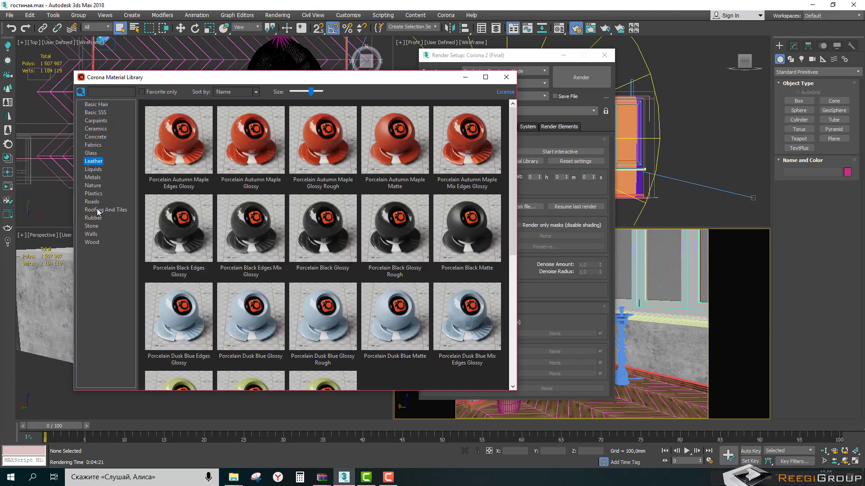
pyautogui.click(506, 78)
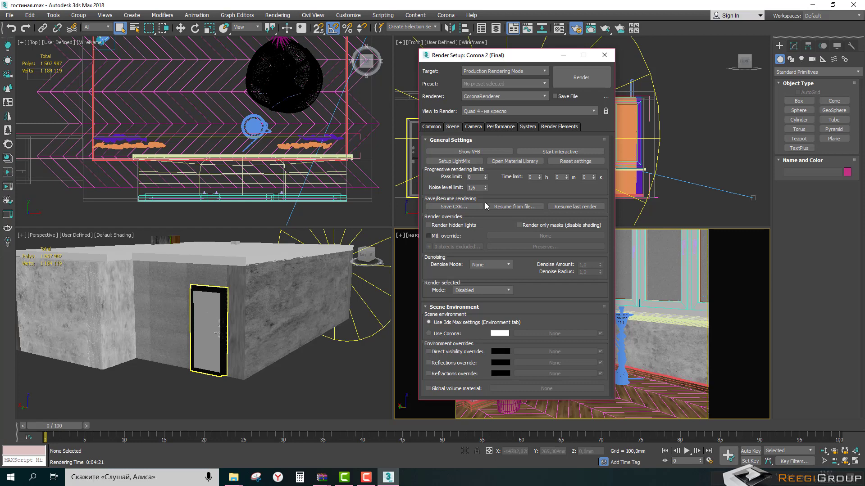
# Show the frame buffer with render statistics and start a new render of the armchair camera.
pyautogui.click(465, 153)
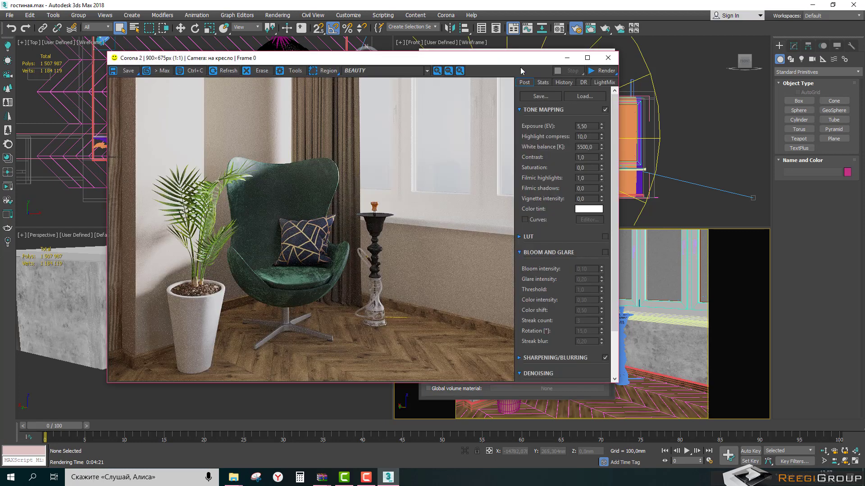
pyautogui.click(545, 83)
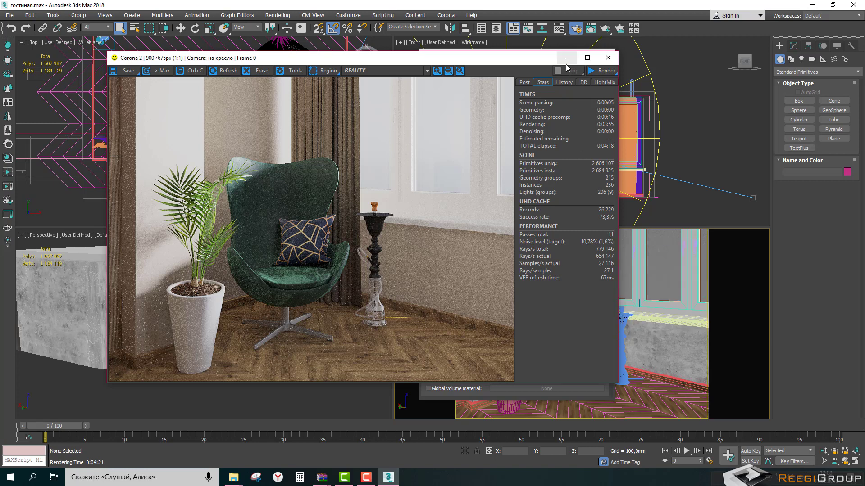
pyautogui.press('F10')
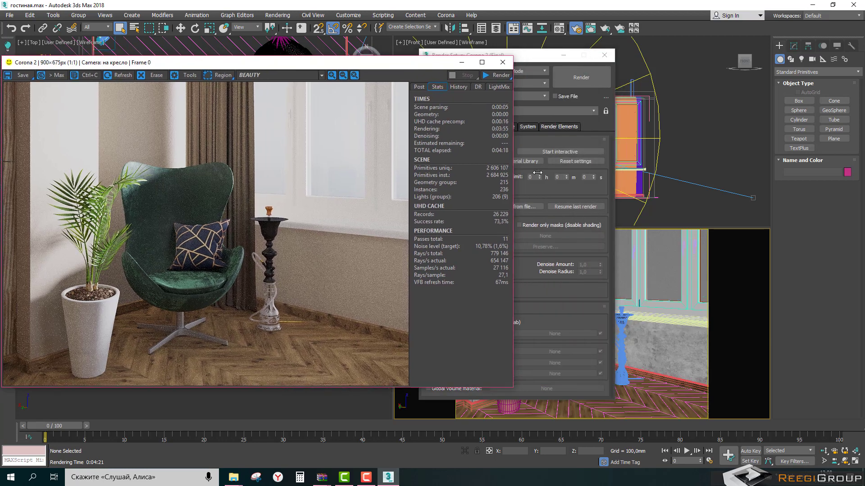
pyautogui.click(510, 80)
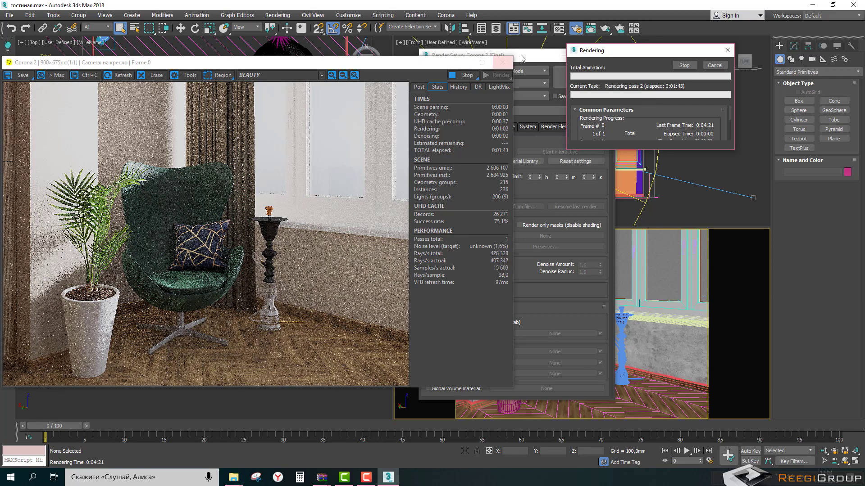
# Alternate between Render Setup and the frame buffer while the render refines to about 16.7% noise.
pyautogui.click(513, 123)
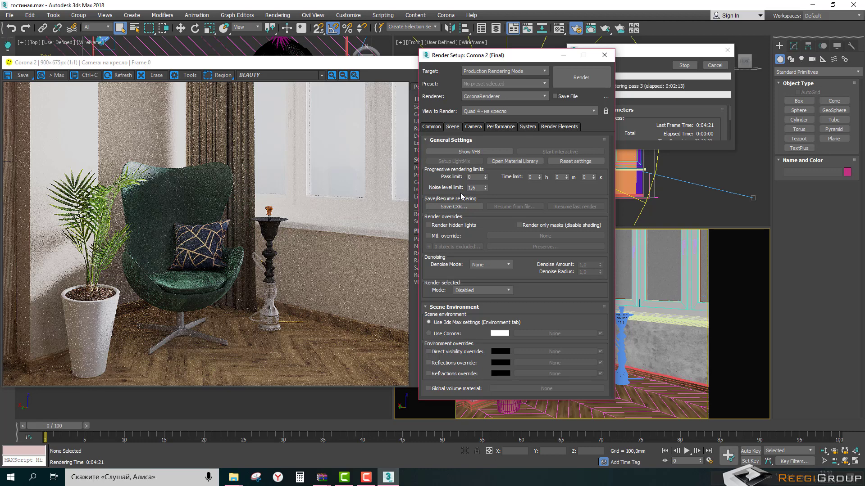
pyautogui.click(390, 69)
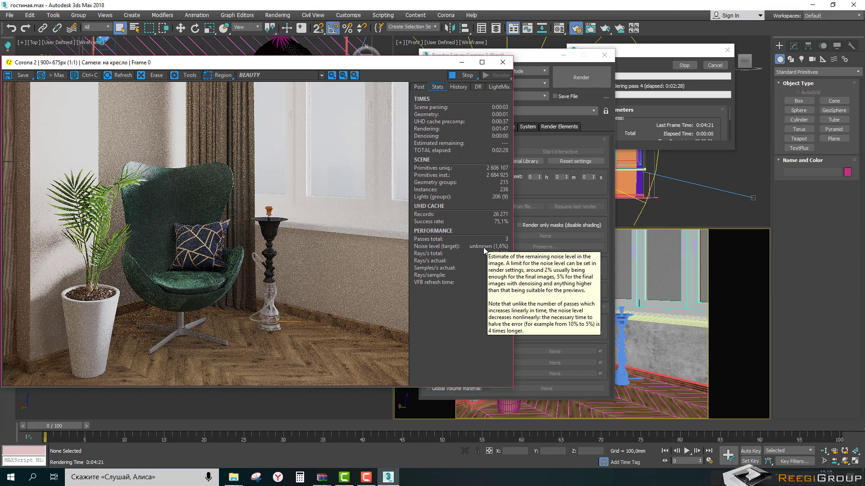
pyautogui.click(550, 55)
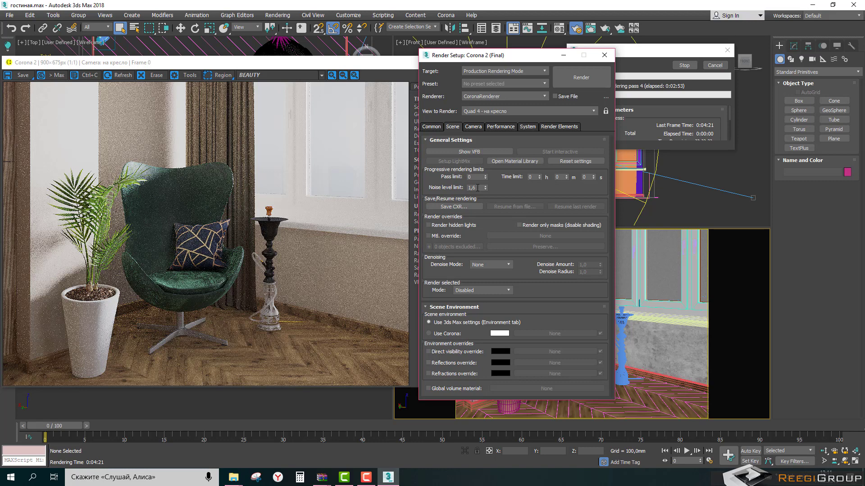
pyautogui.click(387, 75)
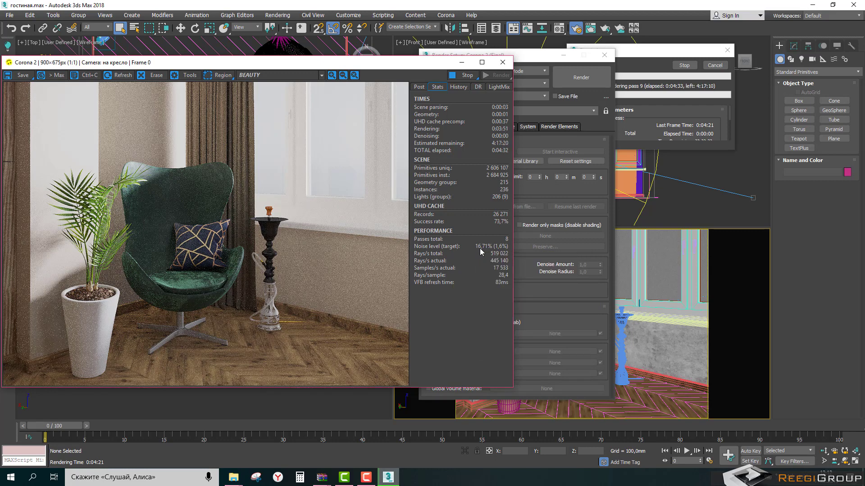
pyautogui.moveTo(484, 246)
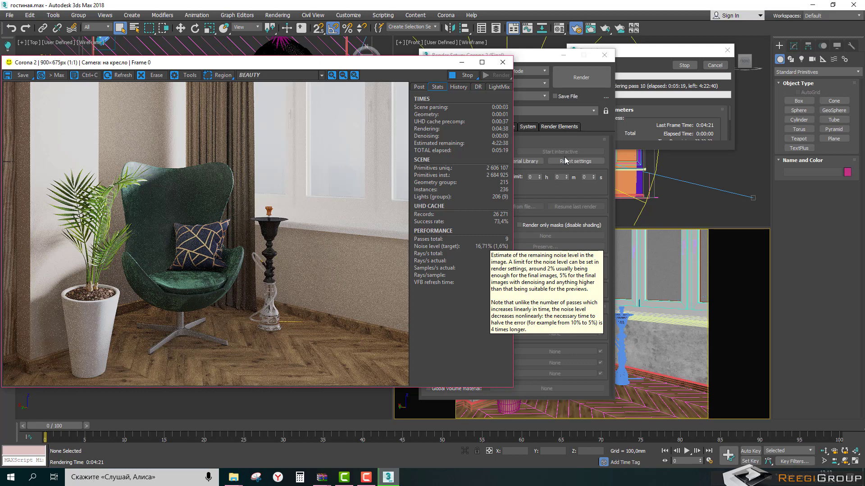
# Bring Render Setup forward and let the render finish with denoising still set to None.
pyautogui.click(550, 58)
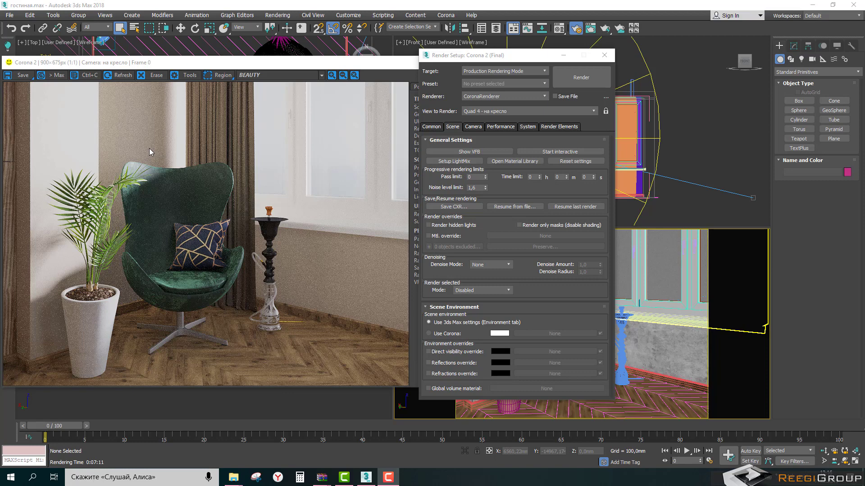
# Set denoising to Full denoising with amount 1,0 and denoise radius 0,3.
pyautogui.click(480, 266)
pyautogui.click(489, 285)
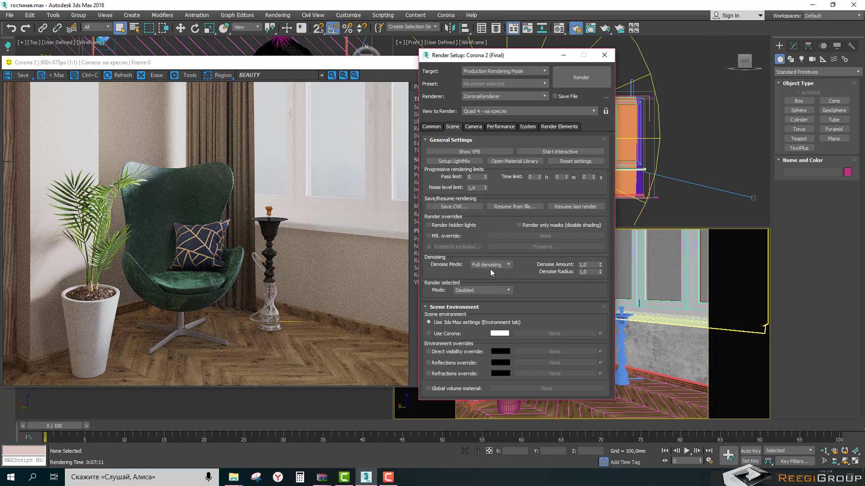
pyautogui.click(589, 265)
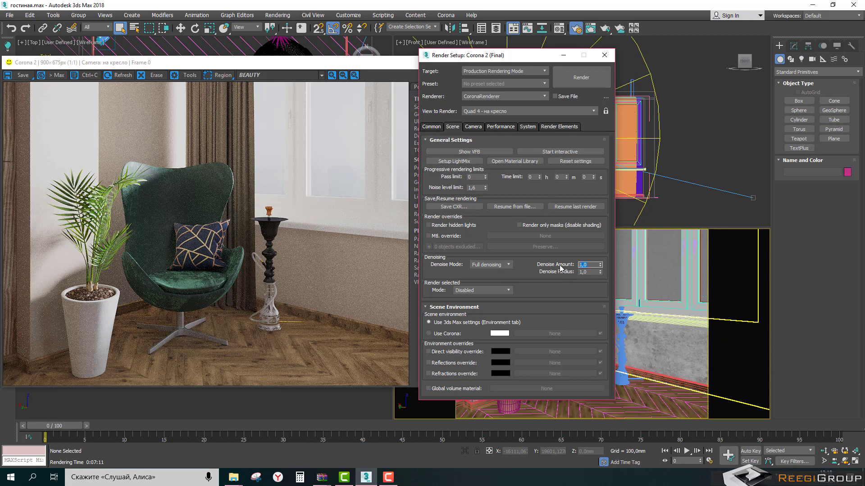
pyautogui.click(592, 271)
pyautogui.write('0,')
pyautogui.write('3')
pyautogui.press('Return')
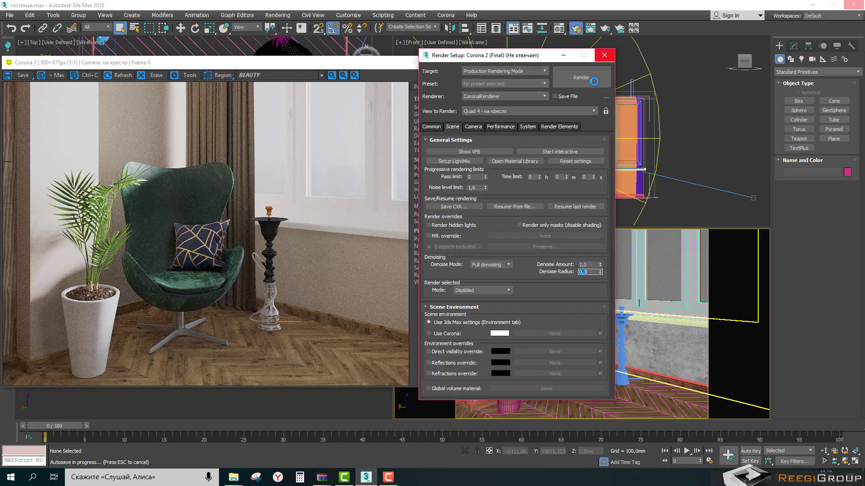
# Start a new Corona render and scroll the frame buffer's Post panel to Denoising.
pyautogui.click(594, 82)
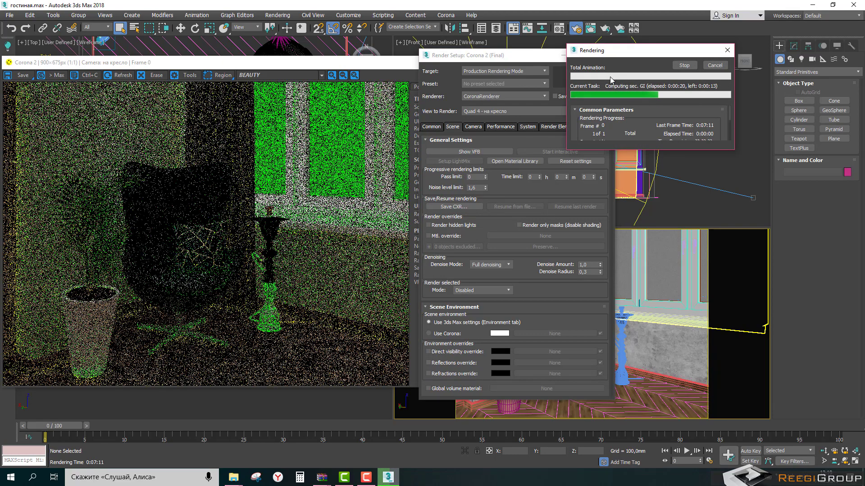
pyautogui.click(377, 60)
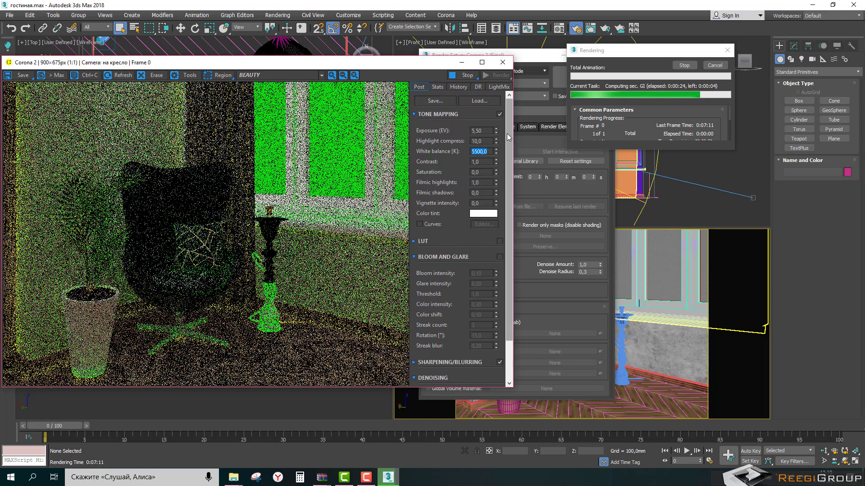
pyautogui.scroll(-3, 469, 287)
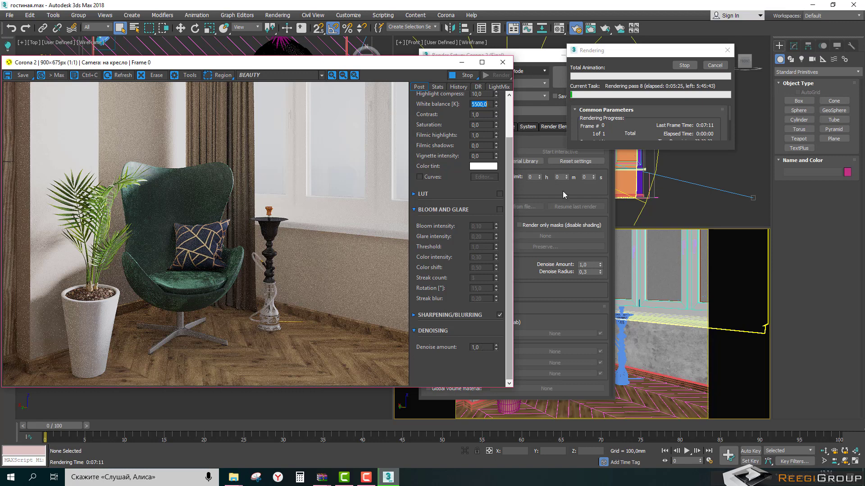
# Stop the render so denoising is applied, then view its statistics.
pyautogui.click(685, 68)
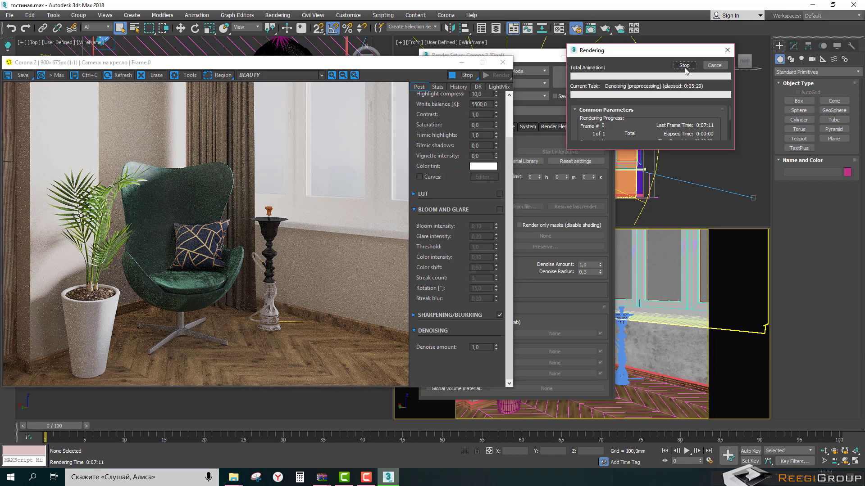
pyautogui.click(438, 88)
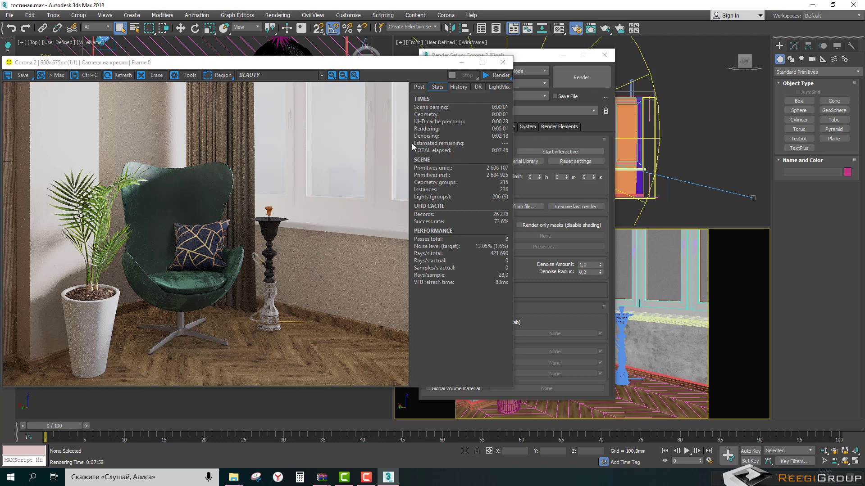
# Compare the render at denoise amount 0 and 1 in the frame buffer's Post tab.
pyautogui.click(419, 87)
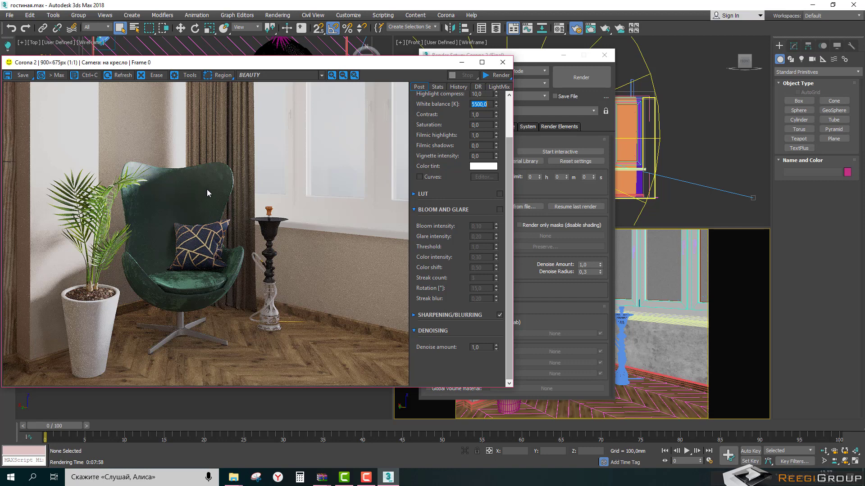
pyautogui.click(481, 347)
pyautogui.write('0')
pyautogui.press('Return')
pyautogui.write('1')
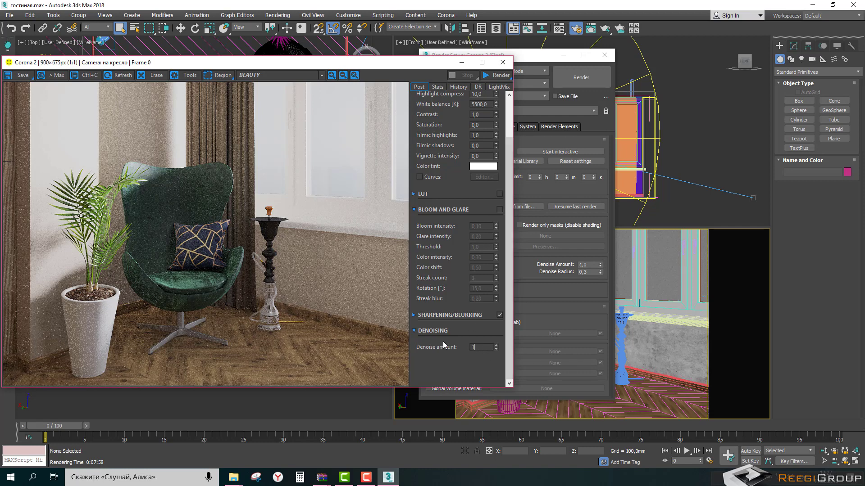
pyautogui.press('Return')
# Drag the denoise amount to 0,816 and check the render statistics.
pyautogui.moveTo(496, 352)
pyautogui.mouseDown()
pyautogui.moveTo(498, 407)
pyautogui.moveTo(499, 380)
pyautogui.mouseUp()
pyautogui.moveTo(498, 381)
pyautogui.mouseDown()
pyautogui.moveTo(499, 353)
pyautogui.moveTo(495, 408)
pyautogui.moveTo(496, 349)
pyautogui.mouseUp()
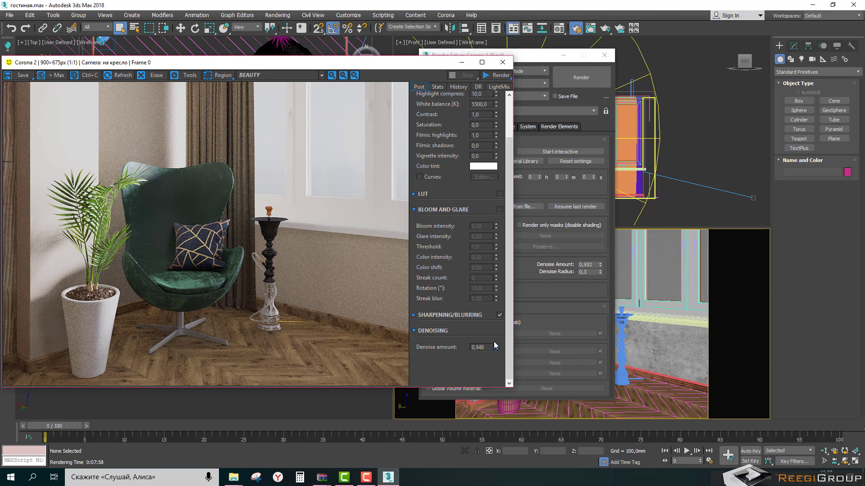
pyautogui.click(438, 87)
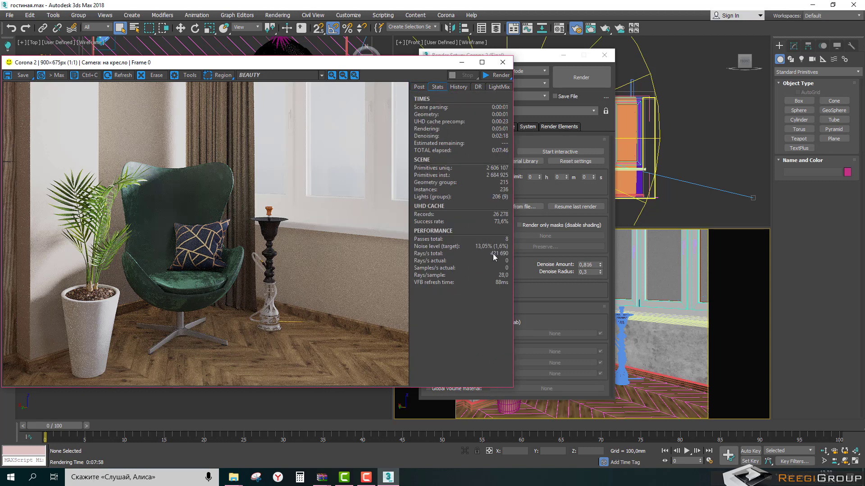
# Drag the frame buffer's Post tab denoise amount down to 0,108.
pyautogui.click(419, 87)
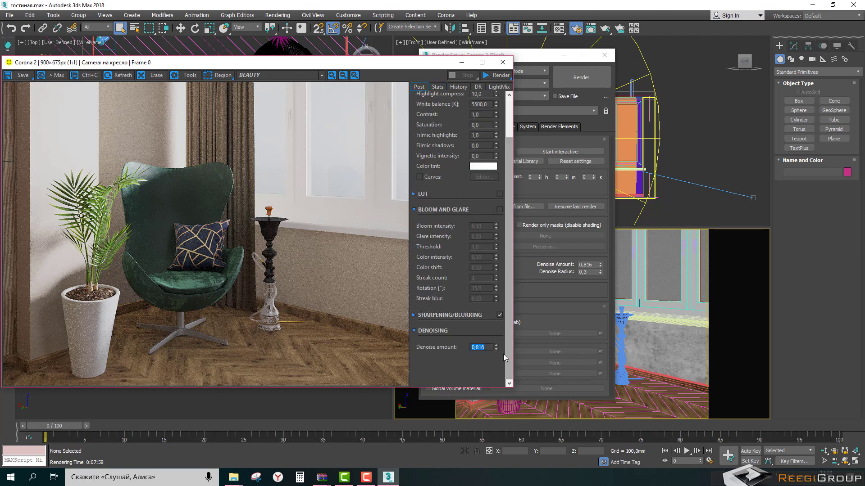
pyautogui.moveTo(496, 347)
pyautogui.mouseDown()
pyautogui.moveTo(494, 338)
pyautogui.moveTo(498, 370)
pyautogui.mouseUp()
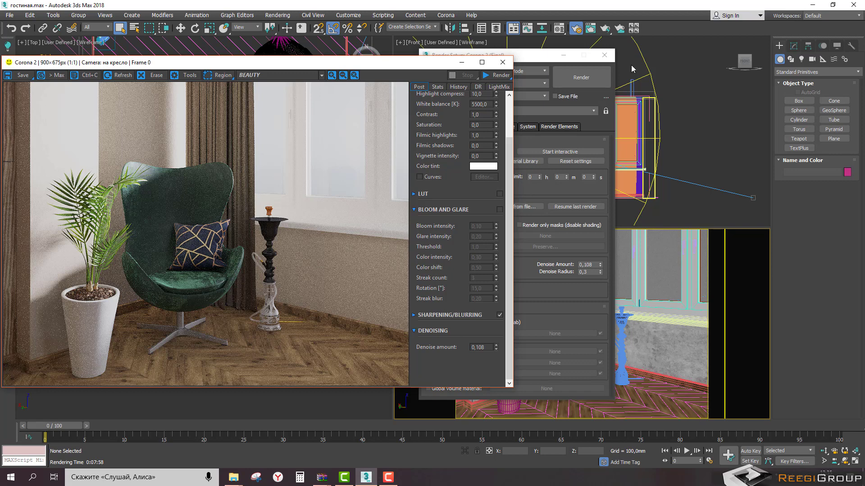
# Close the Corona frame buffer and Render Setup, then select the palm plant and open its quad menu.
pyautogui.click(502, 62)
pyautogui.click(604, 54)
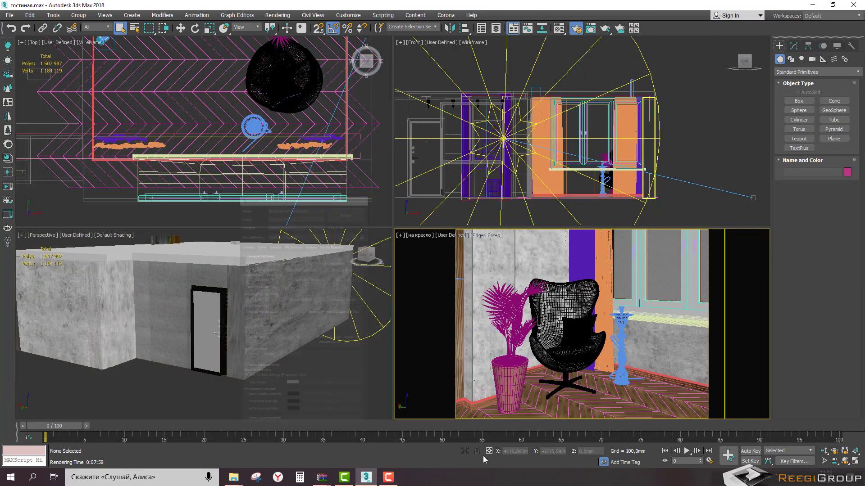
pyautogui.click(514, 375)
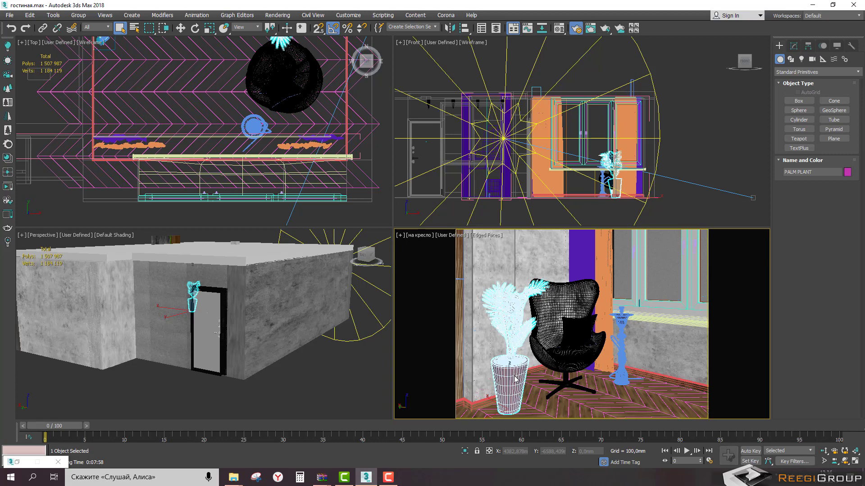
pyautogui.rightClick(515, 377)
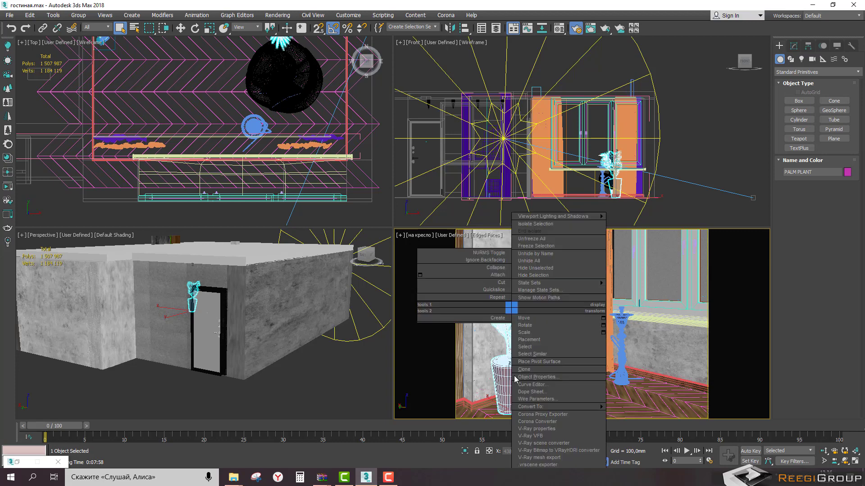
# Launch the Corona Proxy Exporter for the palm plant and reposition its window.
pyautogui.click(551, 415)
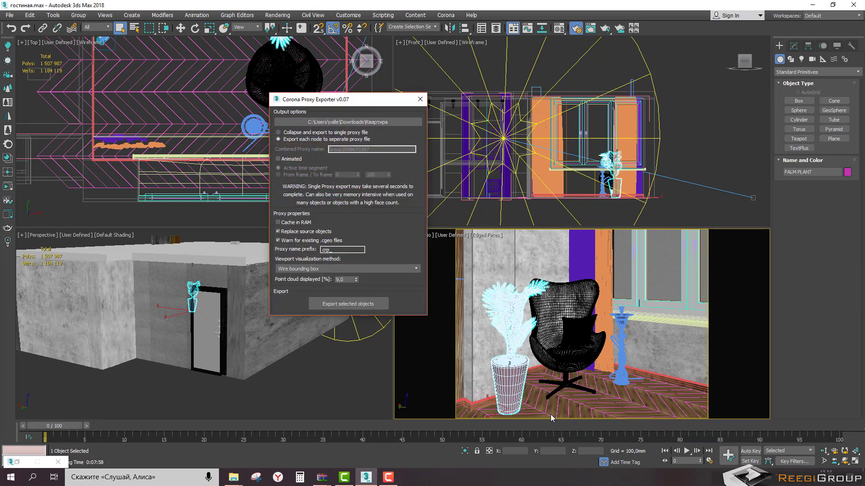
pyautogui.moveTo(236, 173); pyautogui.dragTo(45, 140)
pyautogui.moveTo(94, 201); pyautogui.dragTo(112, 85)
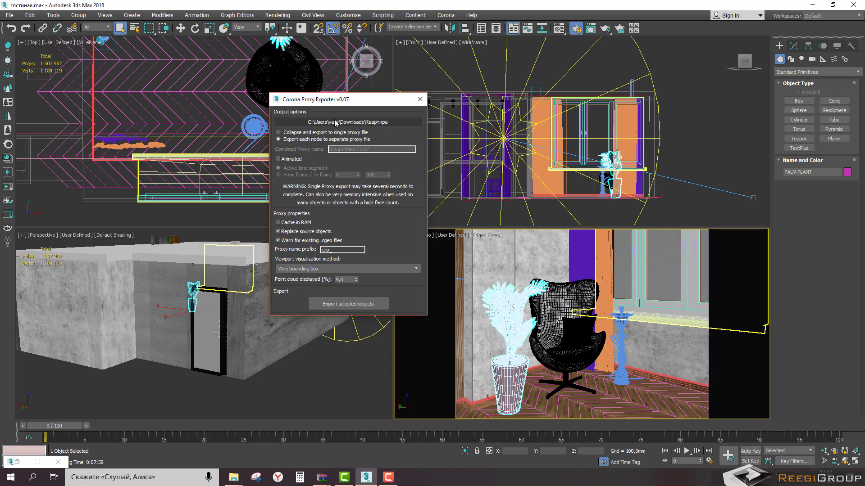
# Set the proxy output folder to Desktop\гостиная.
pyautogui.click(336, 122)
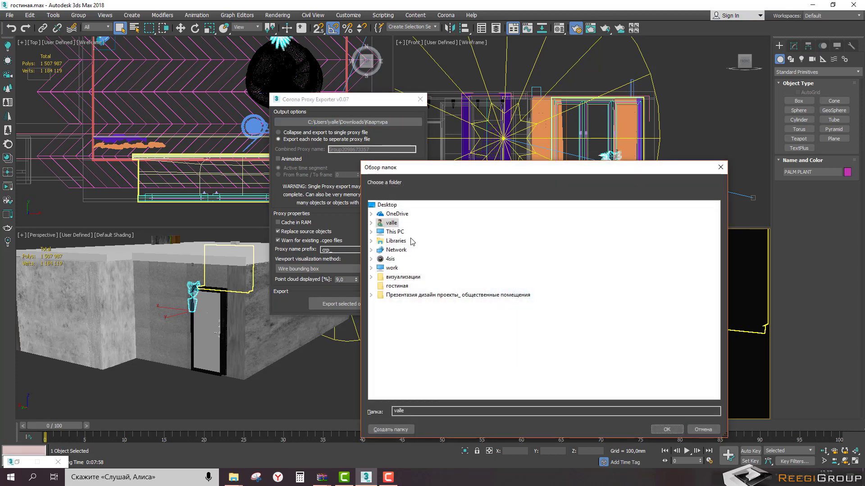
pyautogui.click(395, 286)
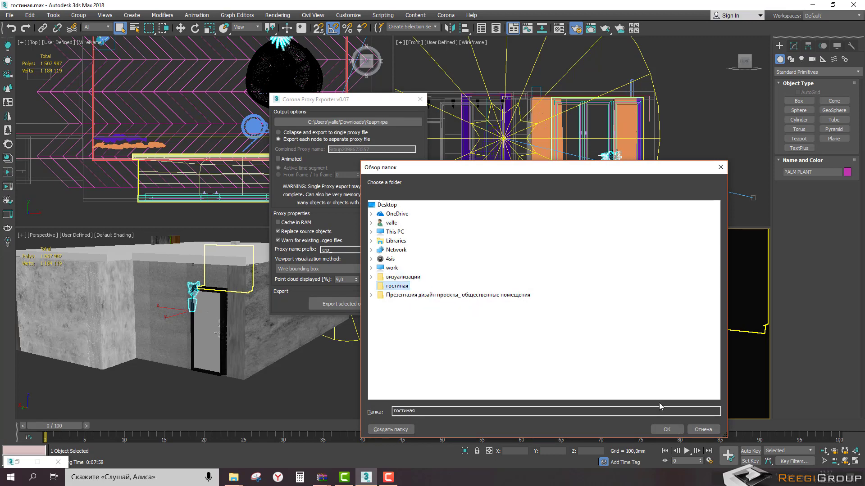
pyautogui.click(665, 429)
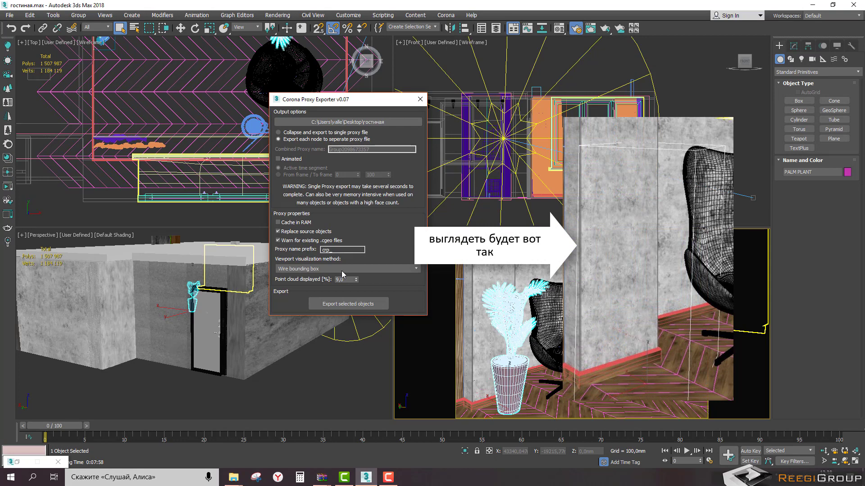
pyautogui.click(342, 272)
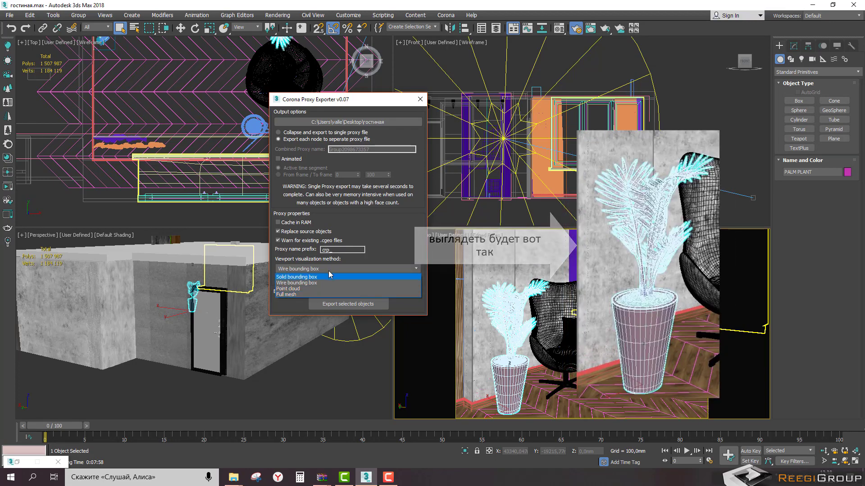
pyautogui.click(328, 272)
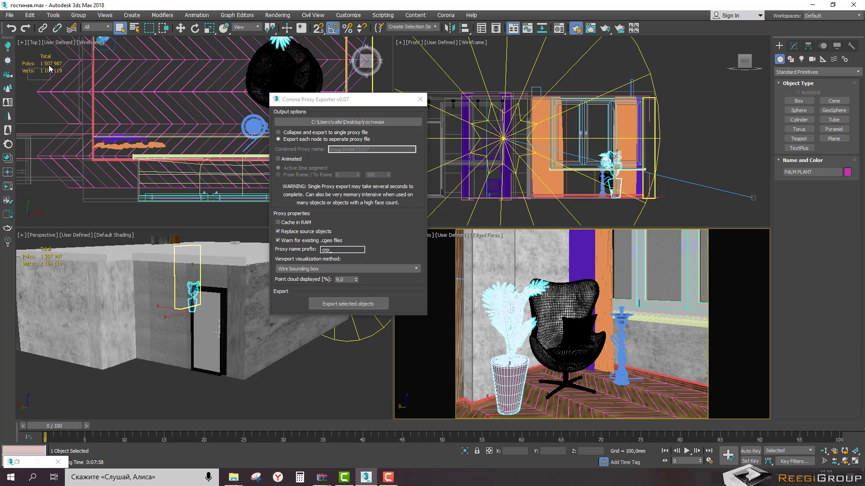
# Export the palm plant as proxy crp_PALM PLANT and re-render the camera view.
pyautogui.click(364, 308)
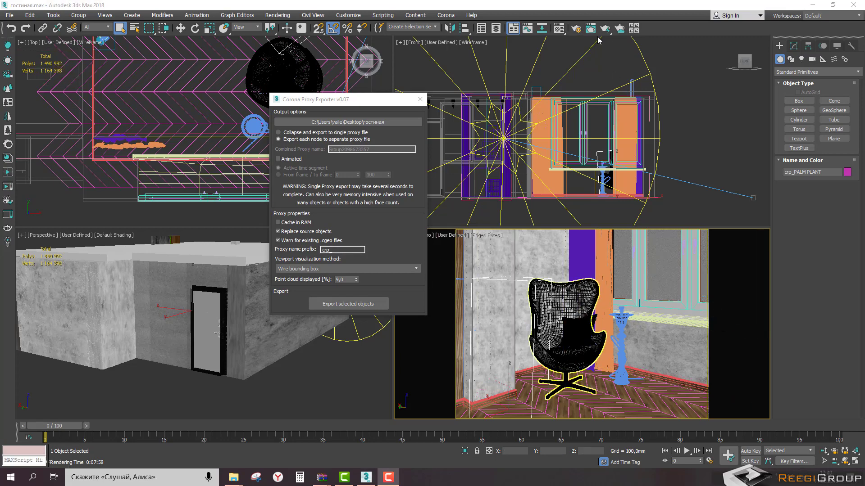
pyautogui.click(577, 32)
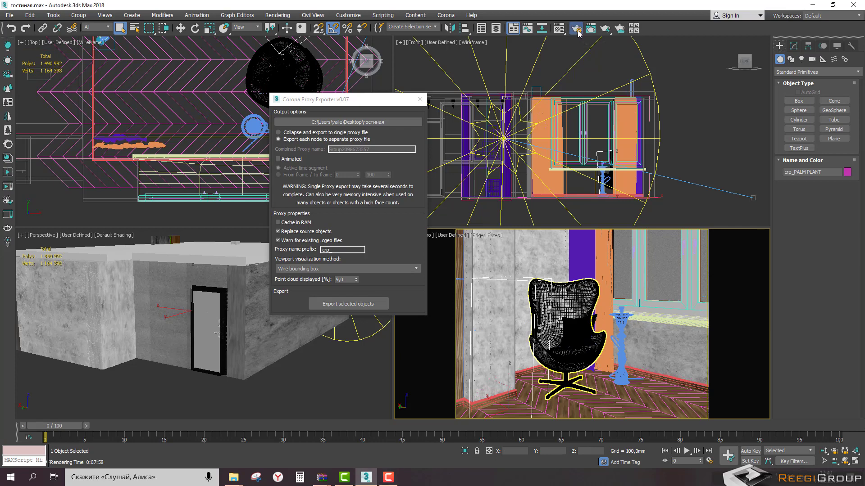
pyautogui.click(592, 79)
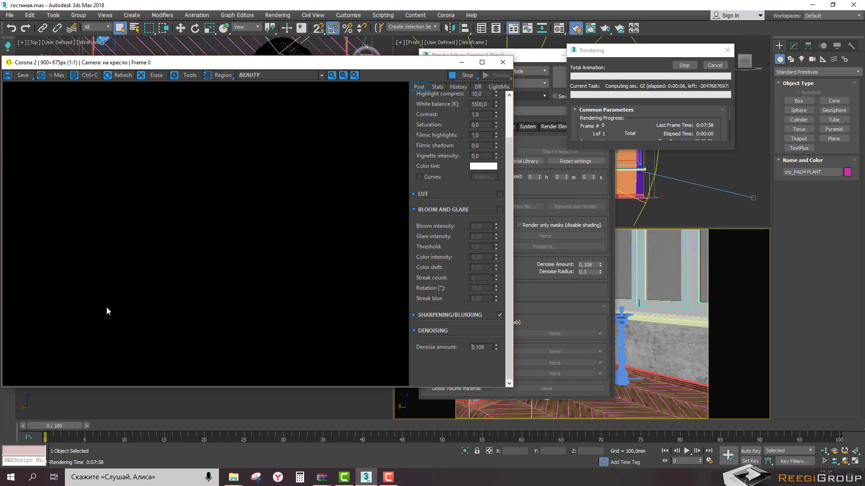
# Find and select PALM PLANT.cgeo in the Desktop\гостиная folder in File Explorer.
pyautogui.click(233, 477)
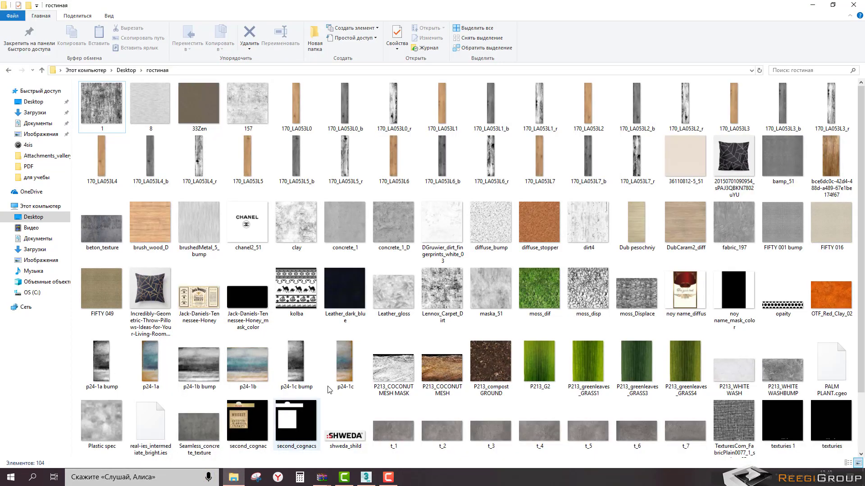
pyautogui.scroll(-2, 365, 279)
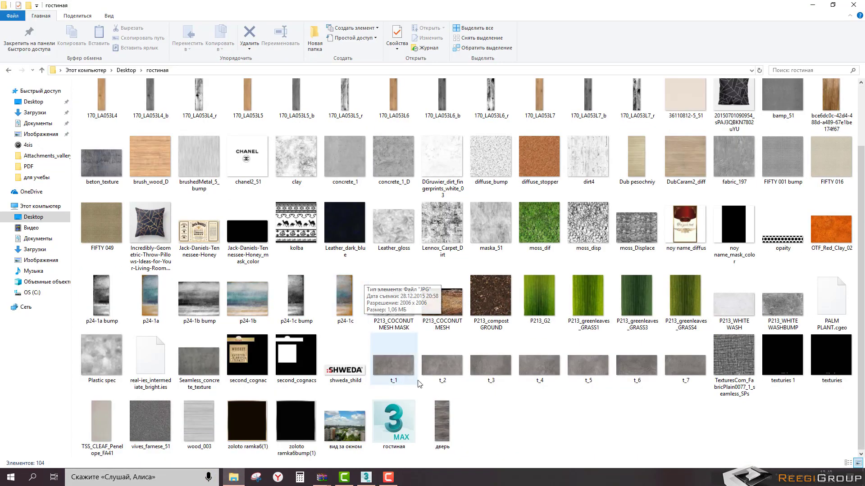
pyautogui.scroll(2, 551, 427)
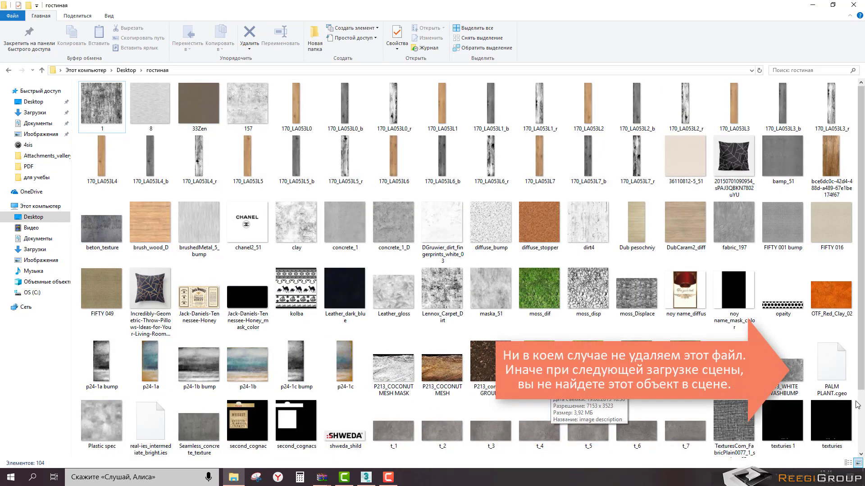
pyautogui.click(832, 373)
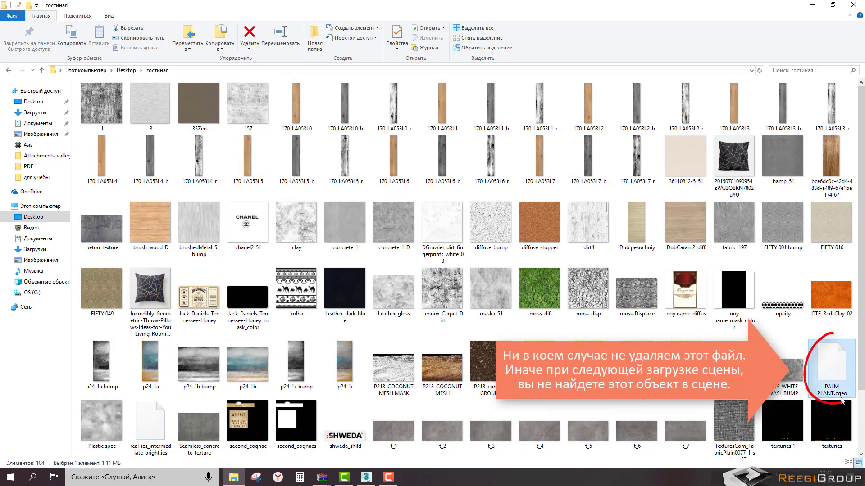